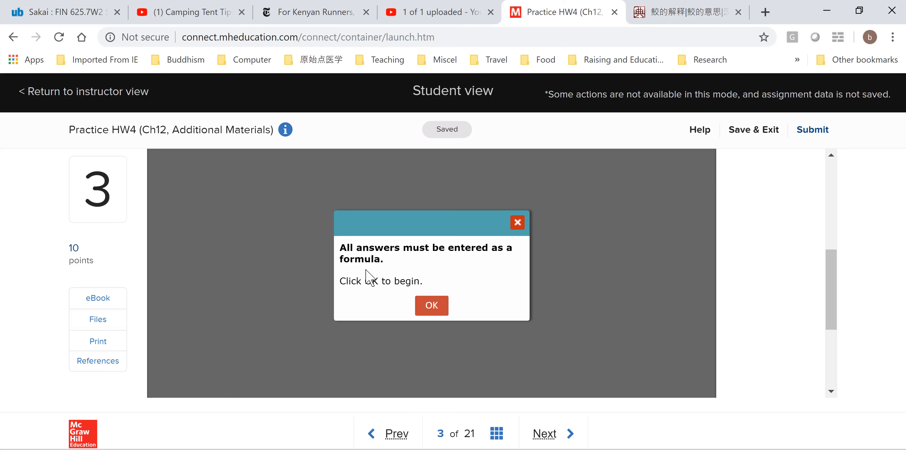
# Begin question 3 and read the Mudvayne cost of debt problem together with its given data table.
pyautogui.click(436, 308)
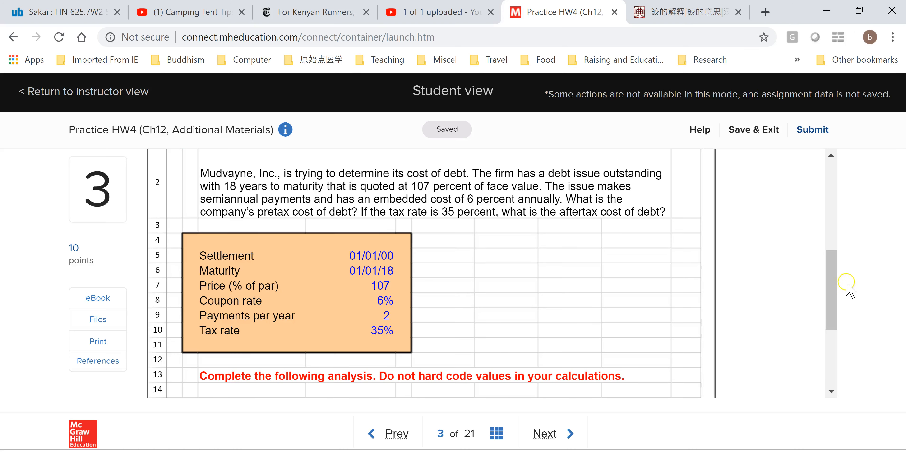
pyautogui.click(833, 291)
pyautogui.moveTo(833, 292); pyautogui.dragTo(822, 277)
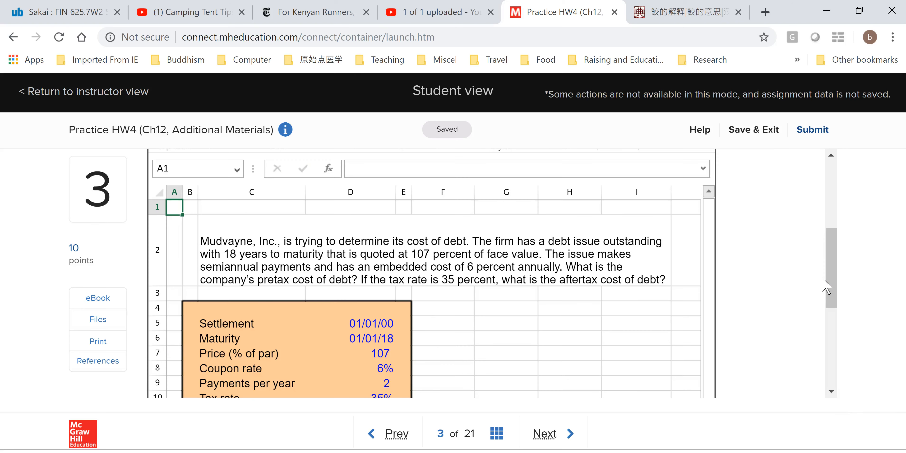
pyautogui.moveTo(830, 283); pyautogui.dragTo(829, 287)
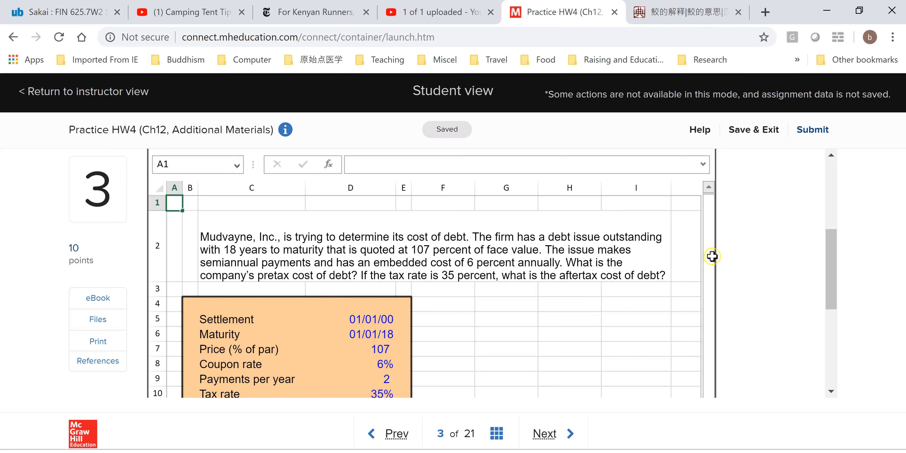
pyautogui.scroll(-1, 817, 280)
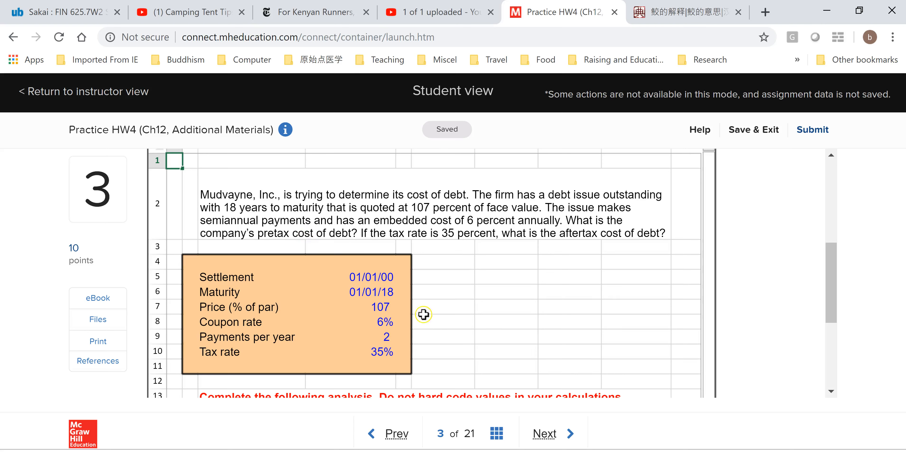
pyautogui.scroll(-1, 837, 292)
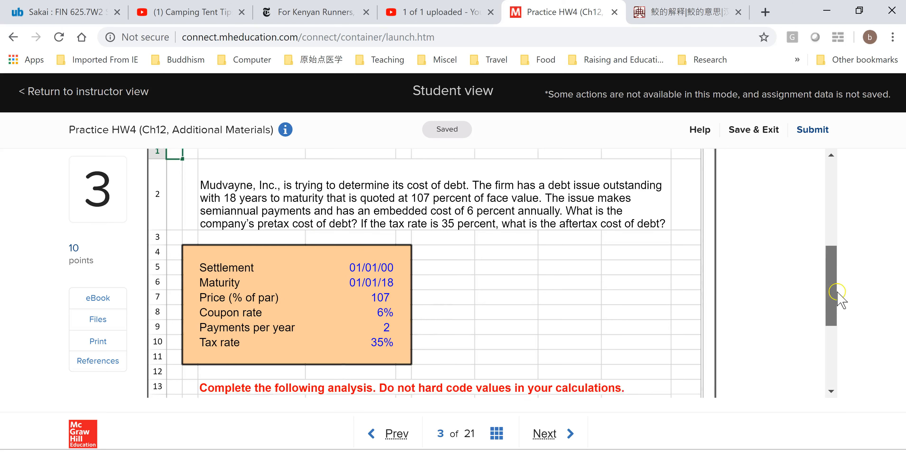
pyautogui.scroll(-3, 837, 292)
# Start a YIELD formula in the pretax cost cell D16, using D5 as settlement and D6 as maturity.
pyautogui.click(357, 346)
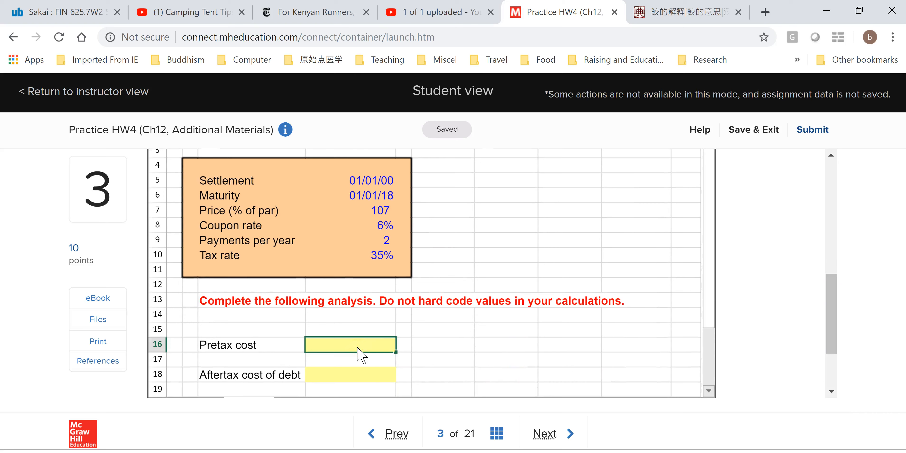
pyautogui.doubleClick(357, 351)
pyautogui.write('=yie')
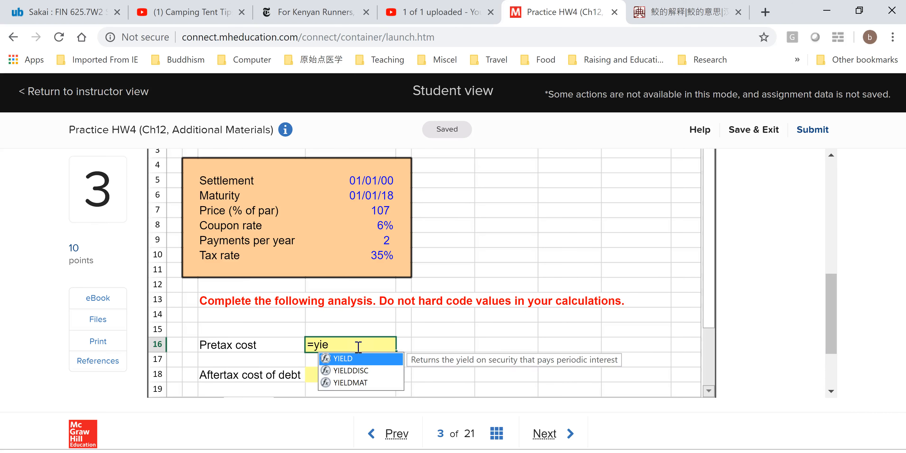
pyautogui.write('ld(')
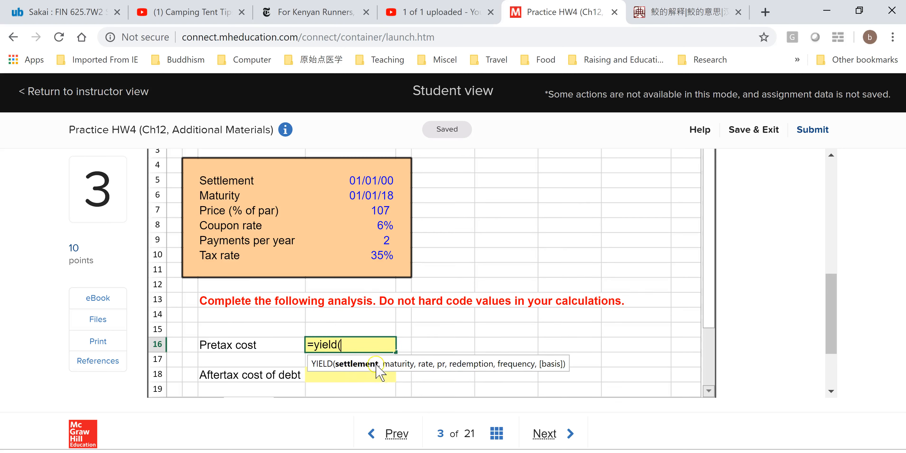
pyautogui.click(373, 182)
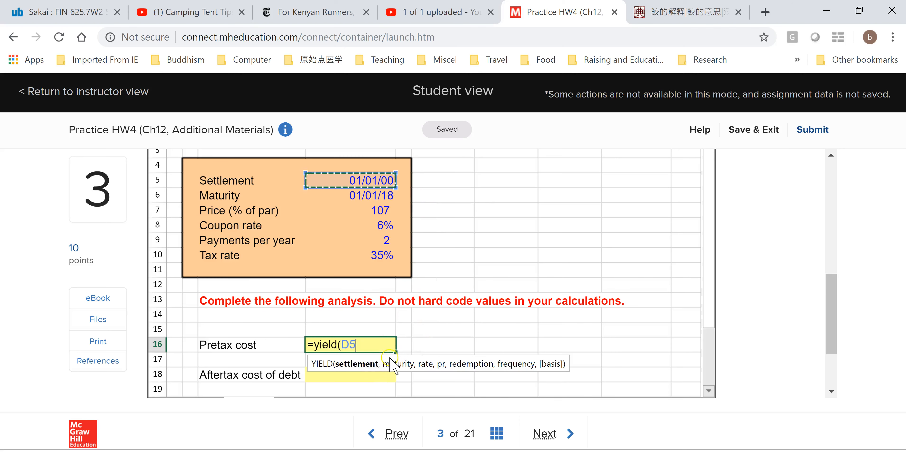
pyautogui.write(',')
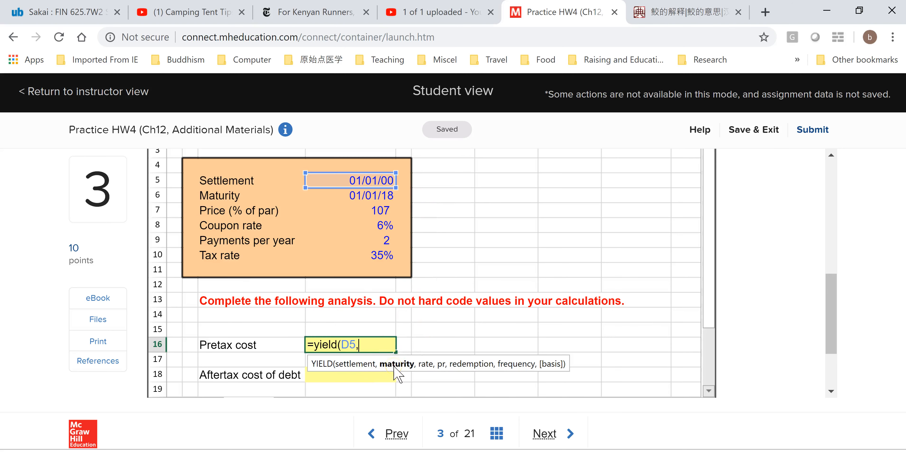
pyautogui.click(377, 199)
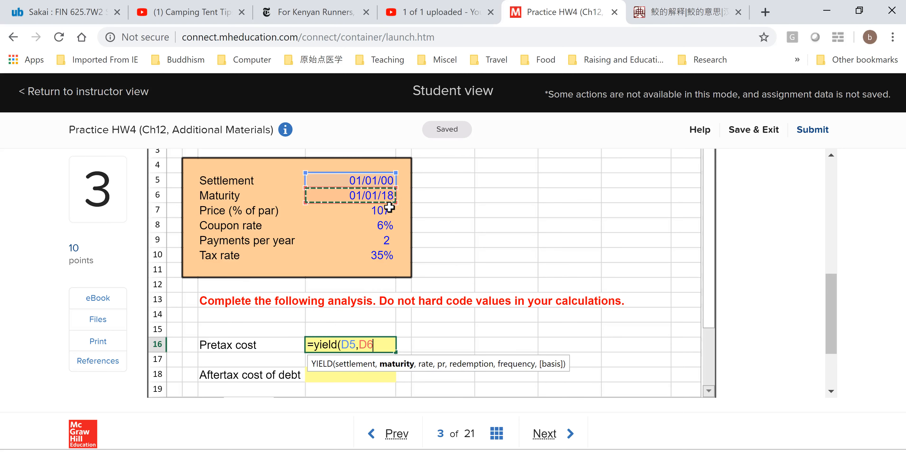
# Complete the YIELD formula with rate D8, price D7, redemption 100 and frequency D9, and enter it.
pyautogui.write(',')
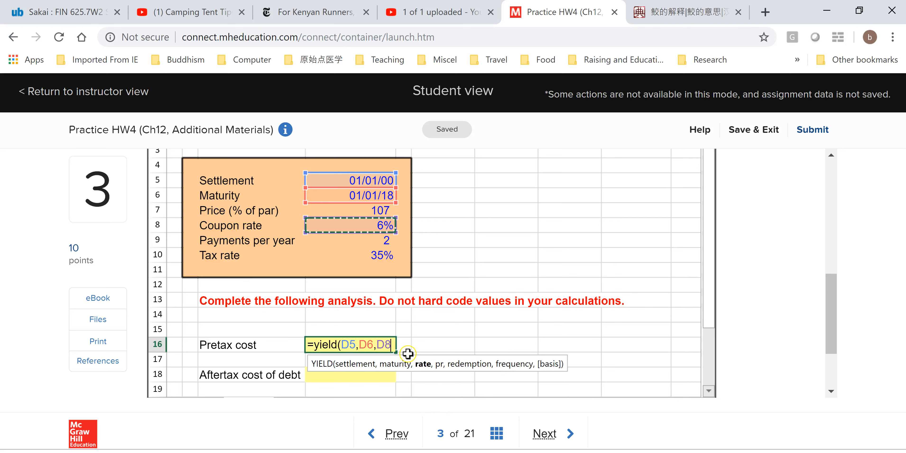
pyautogui.write(',')
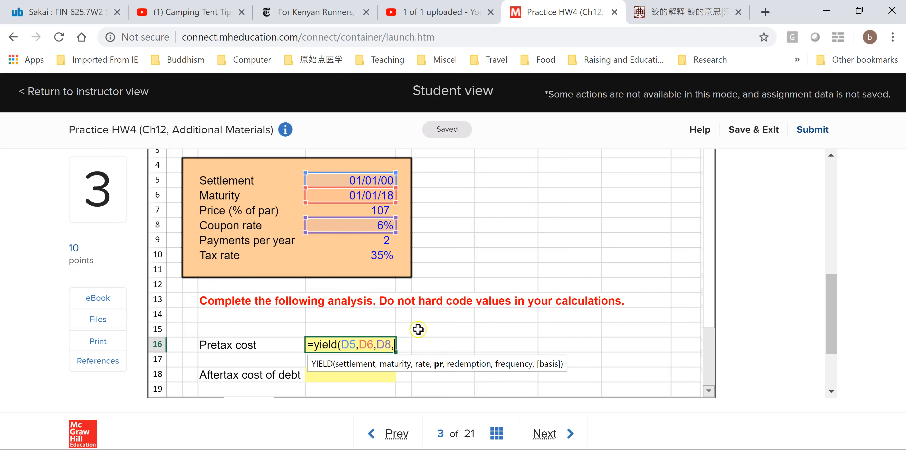
pyautogui.click(380, 212)
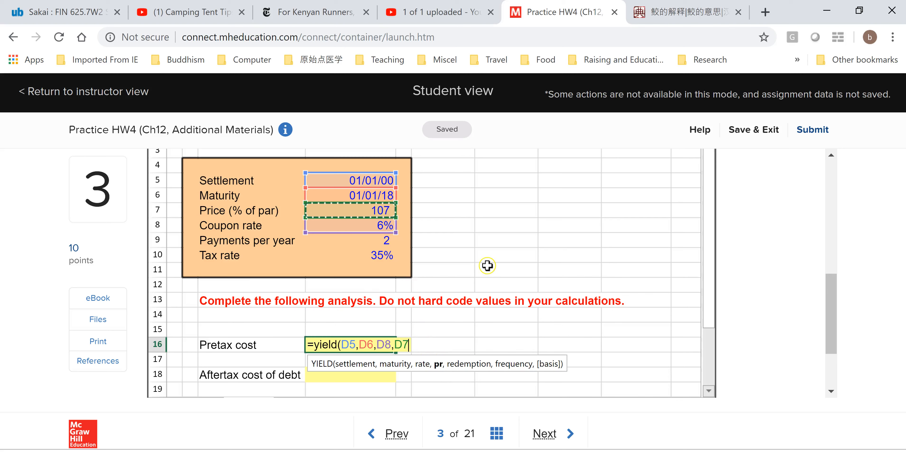
pyautogui.write(',')
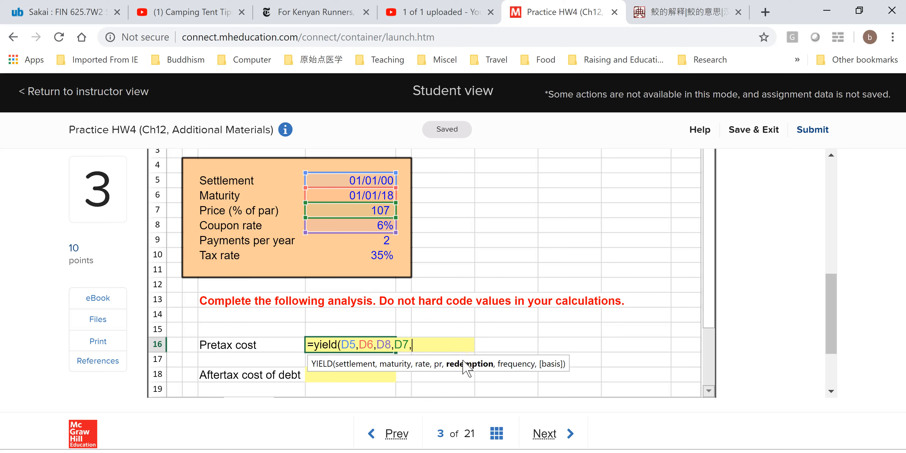
pyautogui.write('100,')
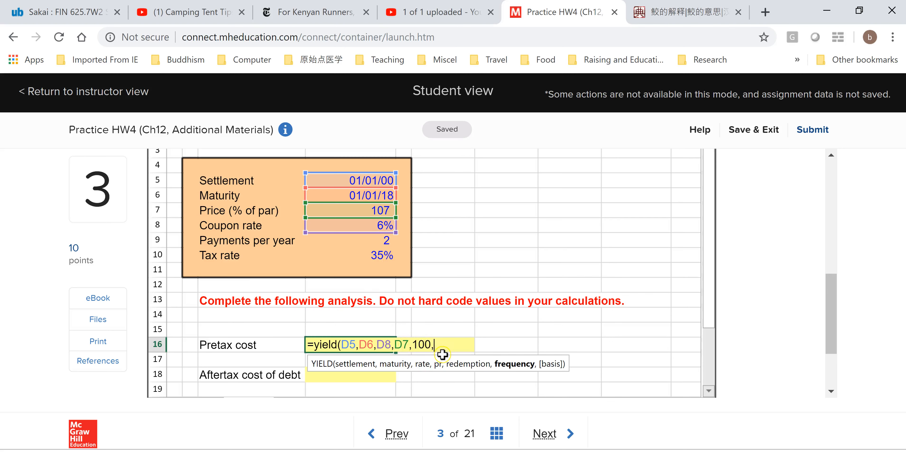
pyautogui.write(',')
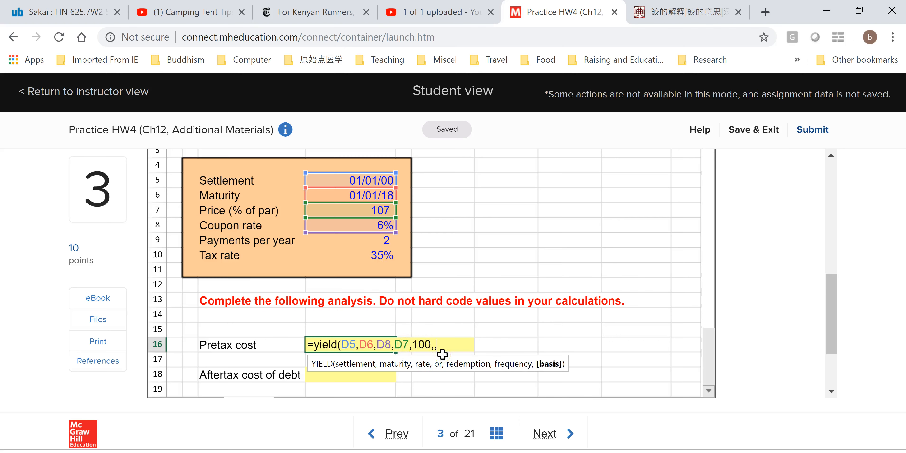
pyautogui.press('BackSpace')
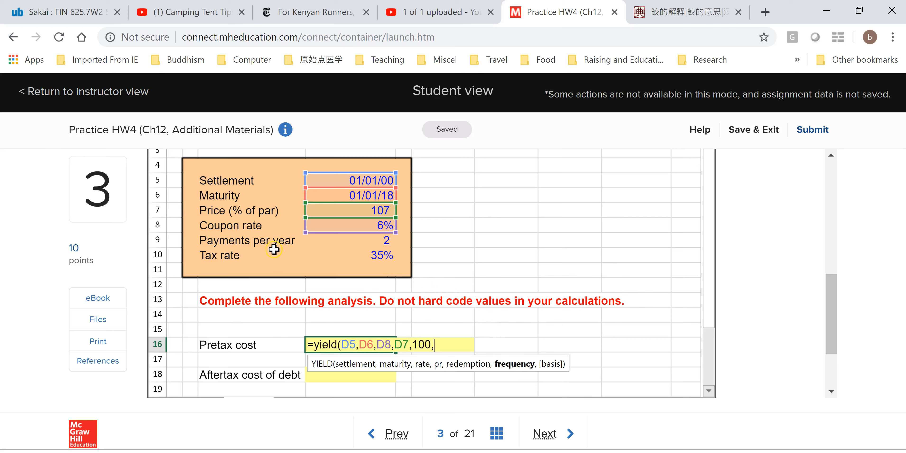
pyautogui.click(386, 240)
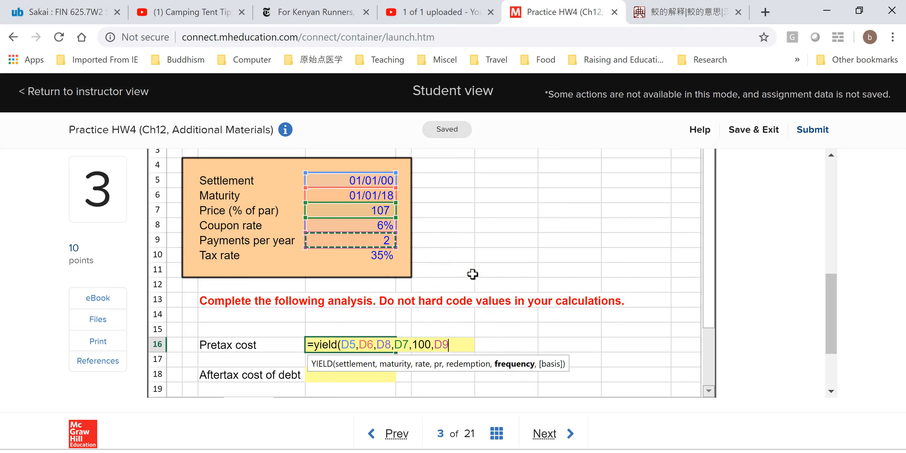
pyautogui.write(')')
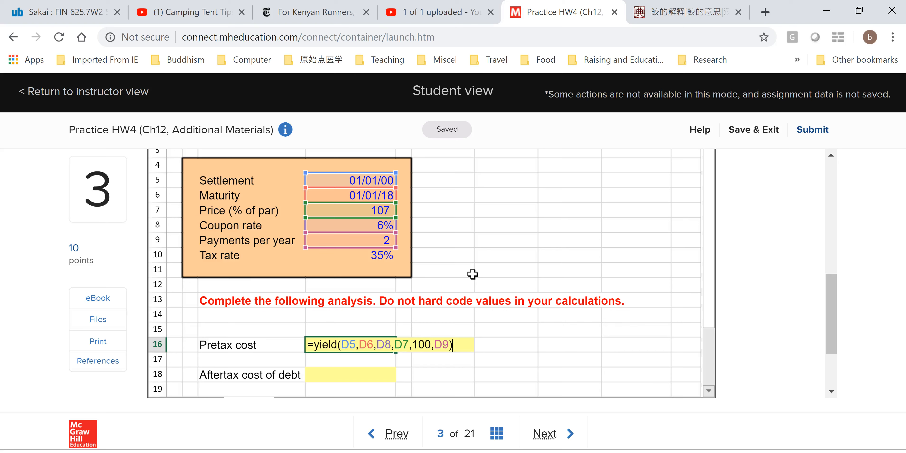
pyautogui.press('Return')
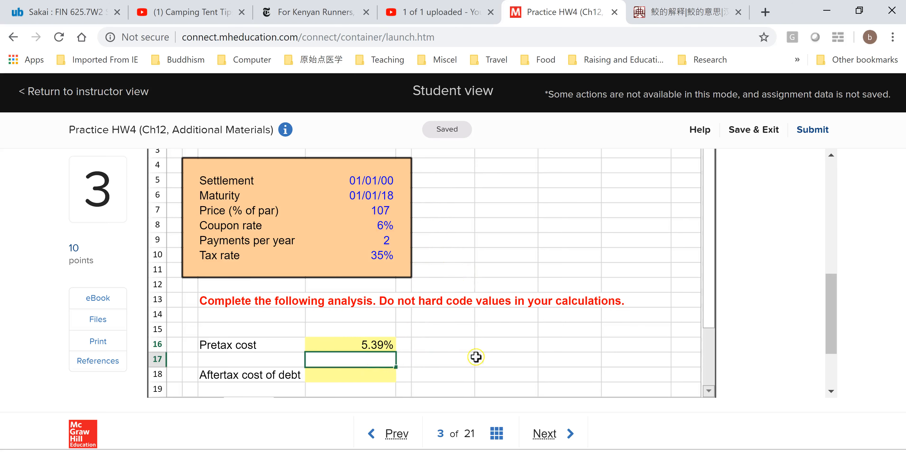
# Try to compute the aftertax cost of debt in D18 with a hard-coded tax rate, =D16*(1-35%).
pyautogui.moveTo(710, 303)
pyautogui.mouseDown()
pyautogui.moveTo(712, 334)
pyautogui.moveTo(711, 308)
pyautogui.mouseUp()
pyautogui.click(378, 380)
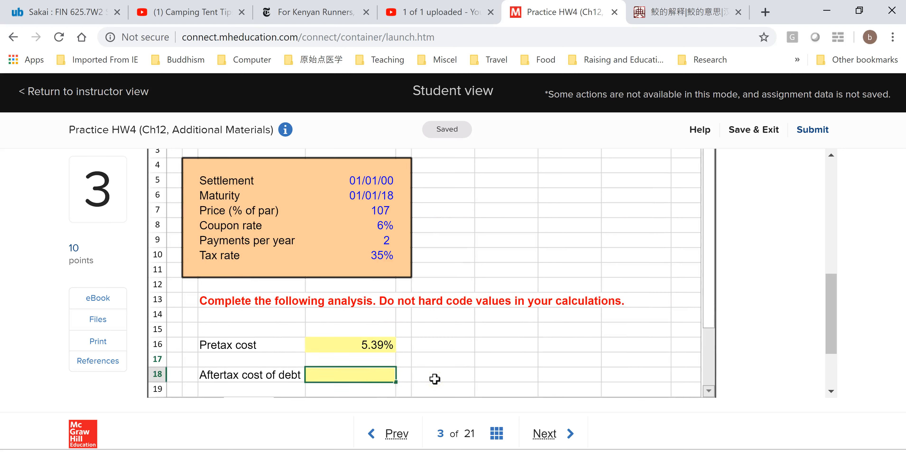
pyautogui.write('=')
pyautogui.click(377, 346)
pyautogui.write('*')
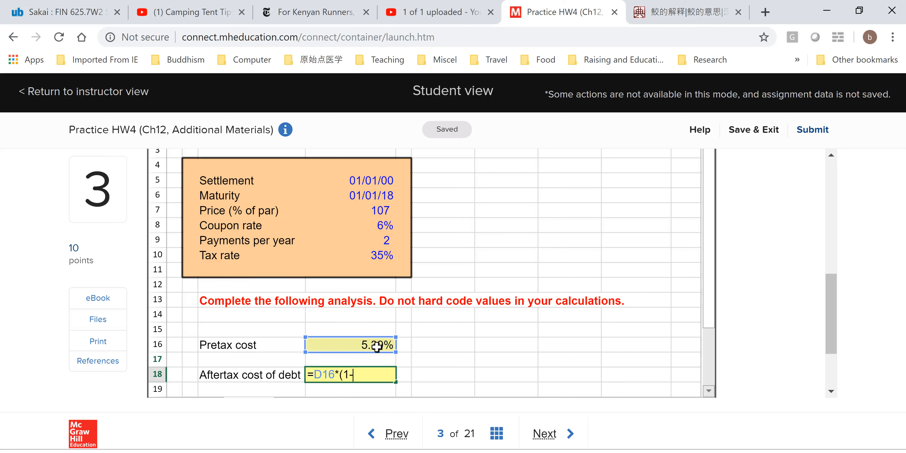
pyautogui.click(389, 259)
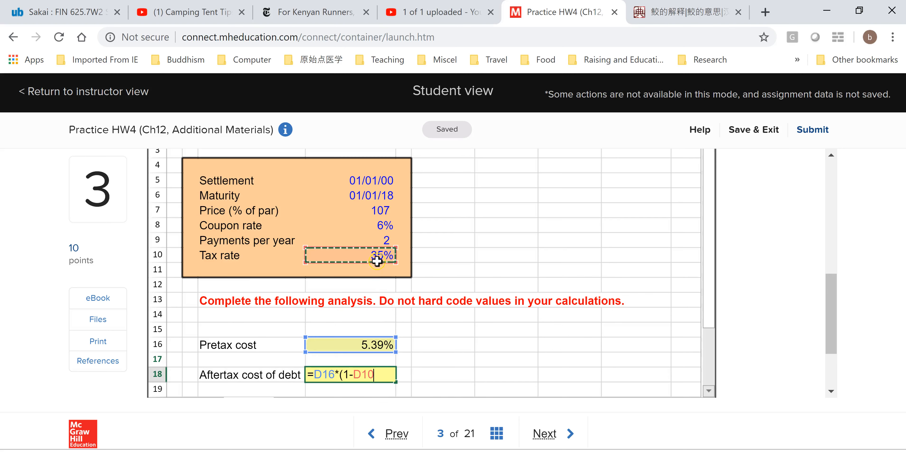
pyautogui.press('BackSpace')
pyautogui.press('BackSpace')
pyautogui.press('BackSpace')
pyautogui.write('35')
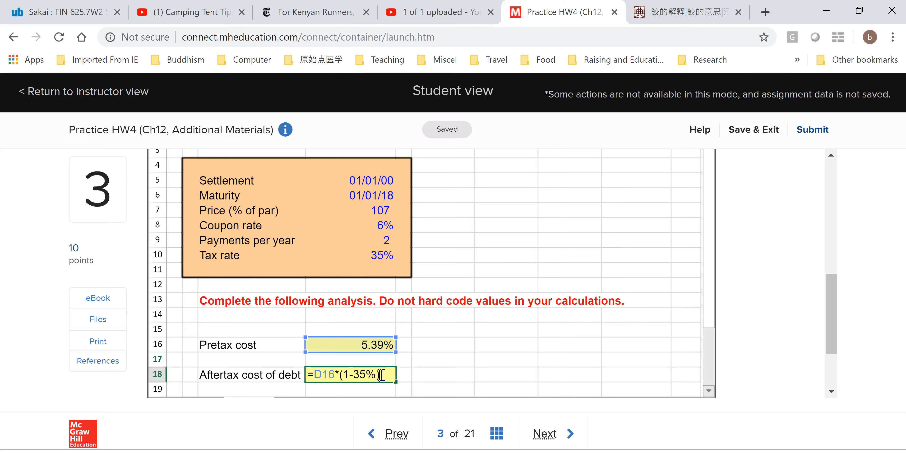
pyautogui.press('Return')
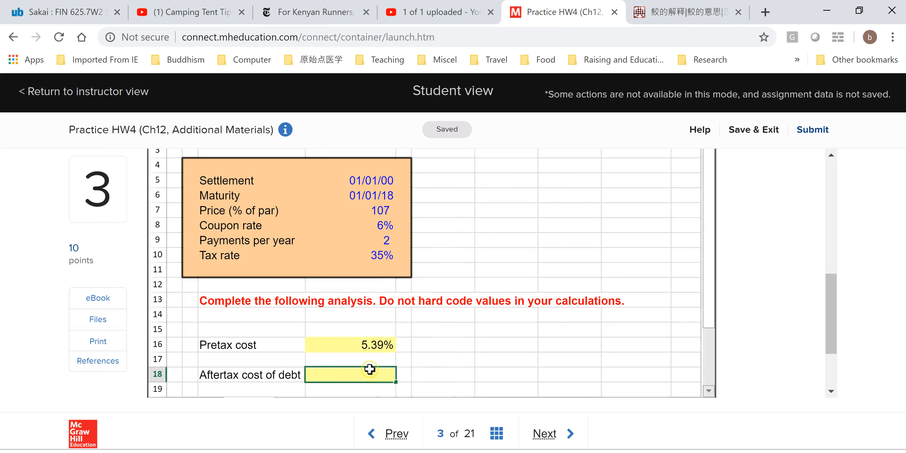
# Enter the aftertax cost of debt in D18 as =D16*(1-D10) and dismiss the completion notice.
pyautogui.write('=')
pyautogui.click(370, 342)
pyautogui.write('*')
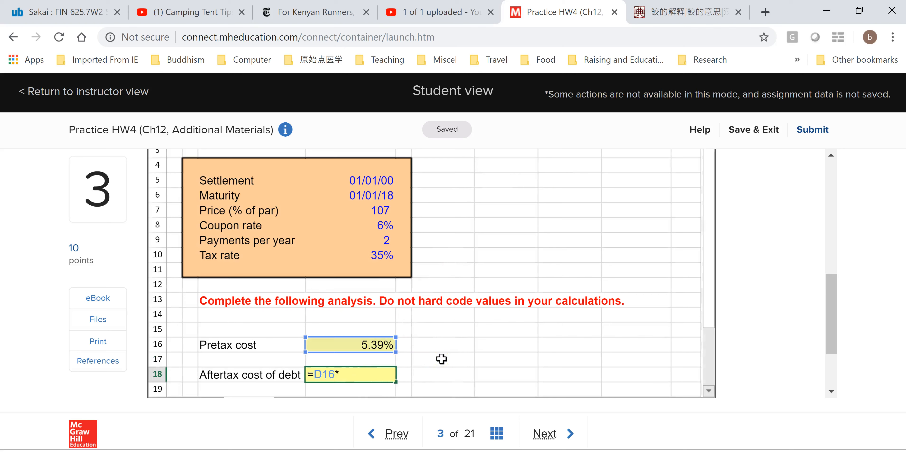
pyautogui.write('(1-')
pyautogui.click(387, 258)
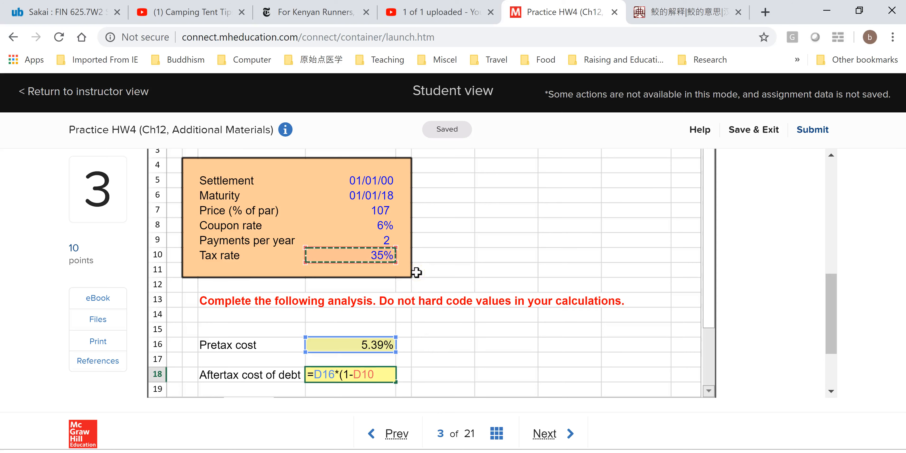
pyautogui.write(')')
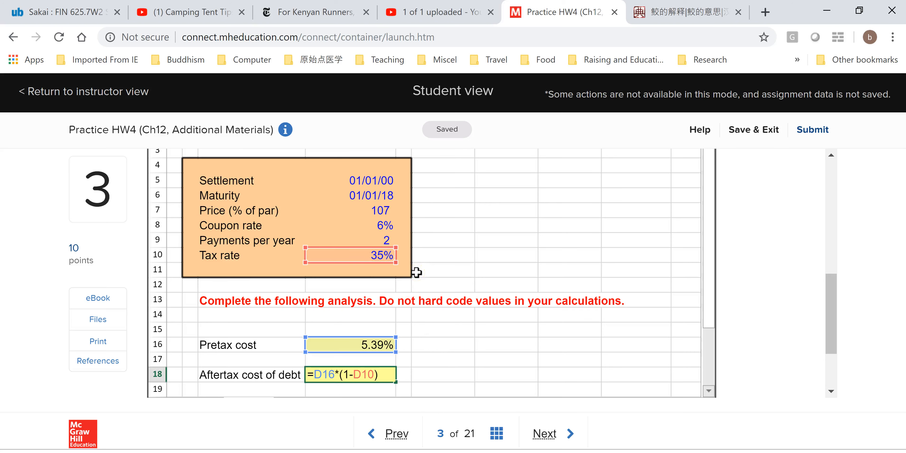
pyautogui.press('Return')
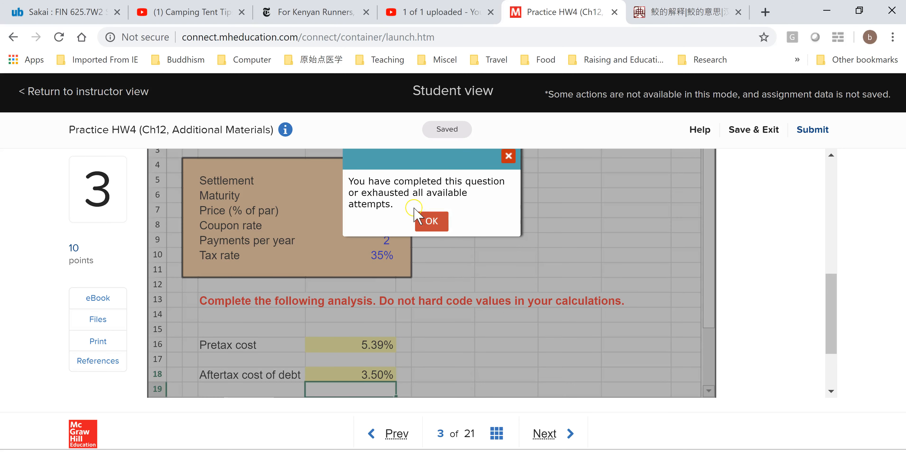
pyautogui.click(433, 221)
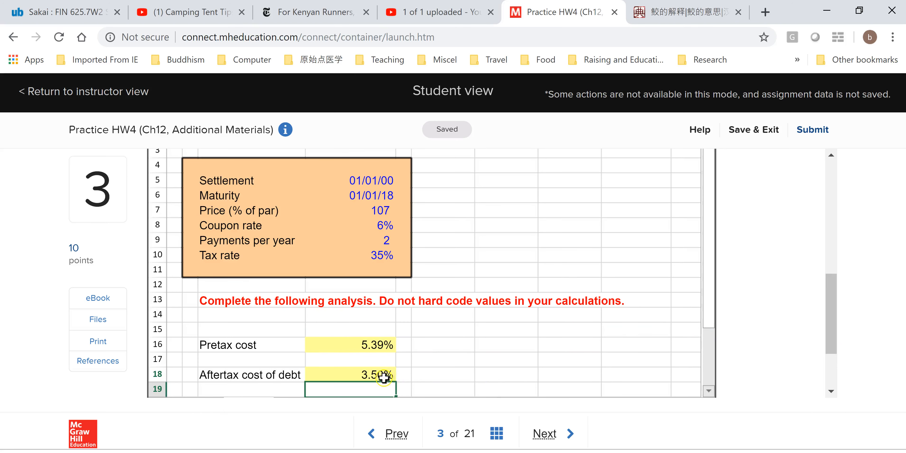
pyautogui.moveTo(835, 340)
pyautogui.mouseDown()
pyautogui.moveTo(841, 254)
pyautogui.moveTo(839, 327)
pyautogui.mouseUp()
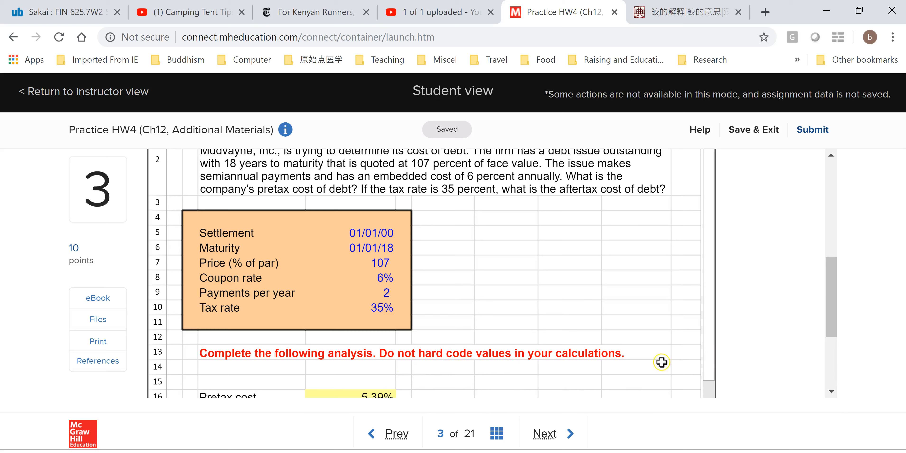
pyautogui.moveTo(842, 295); pyautogui.dragTo(843, 318)
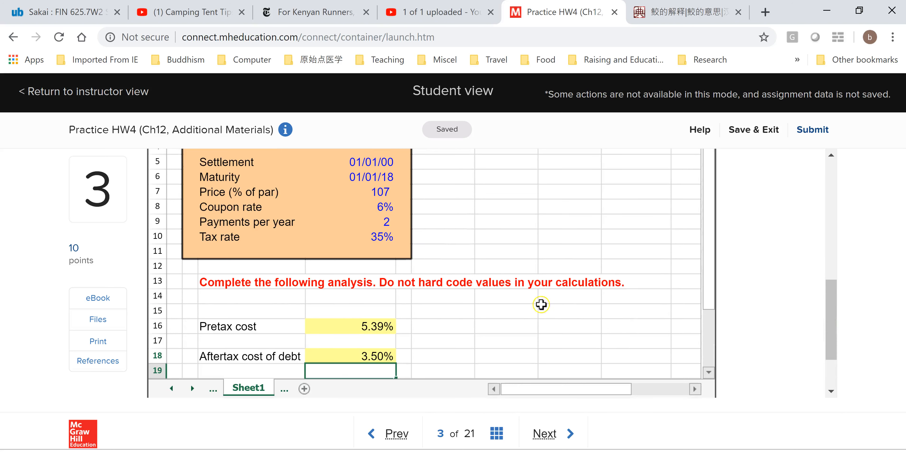